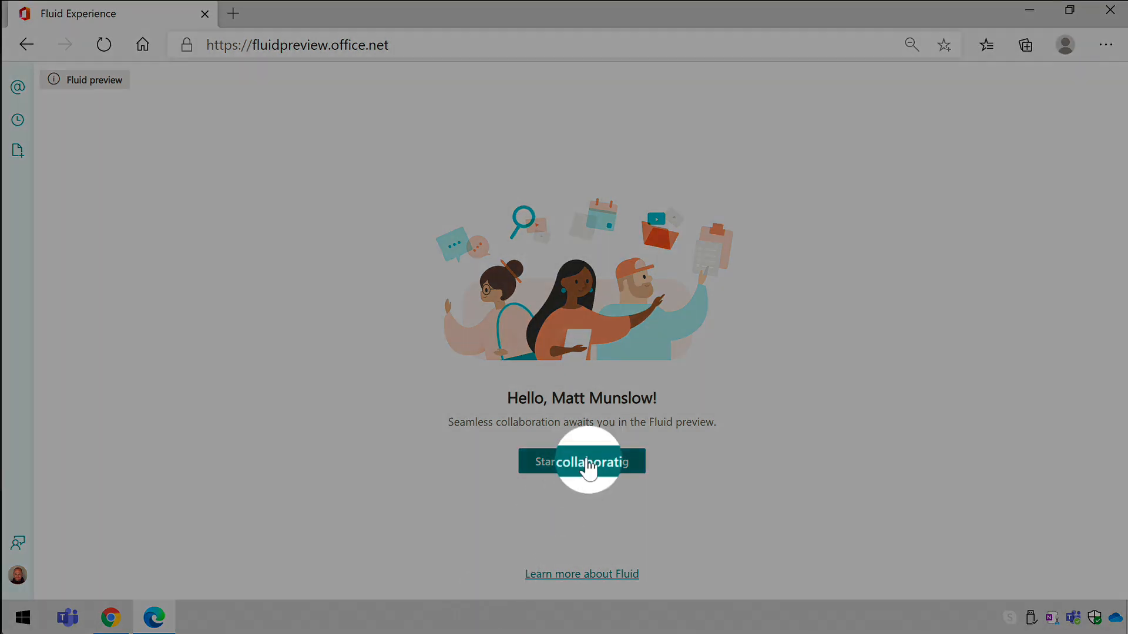
Create a new Fluid file titled "My Project" in the personal OneDrive location.
click(588, 462)
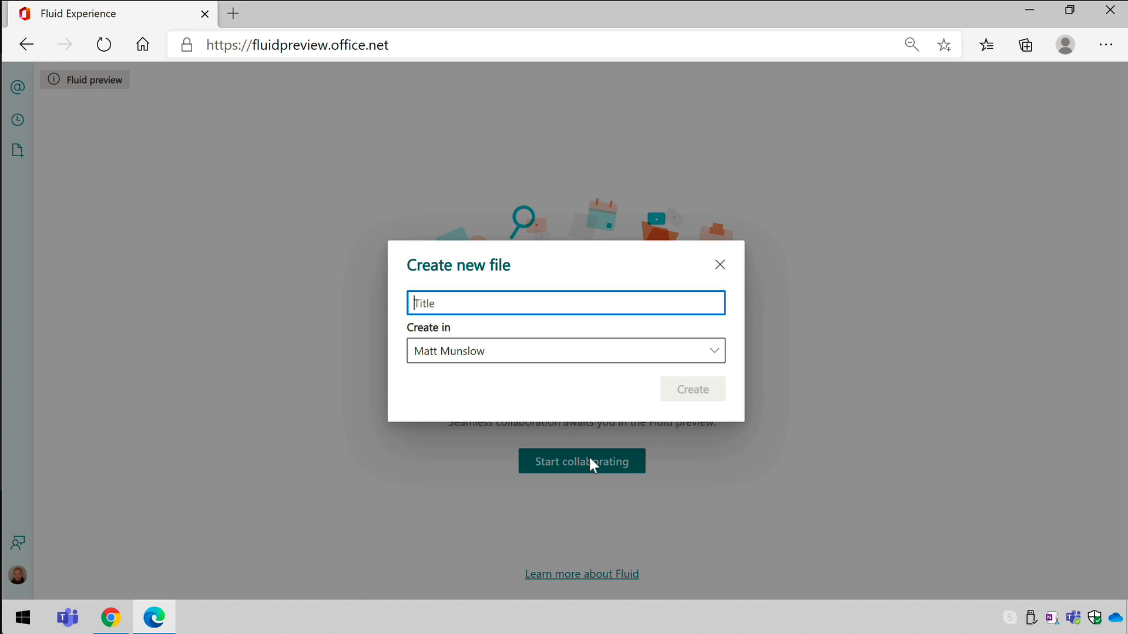
text(My )
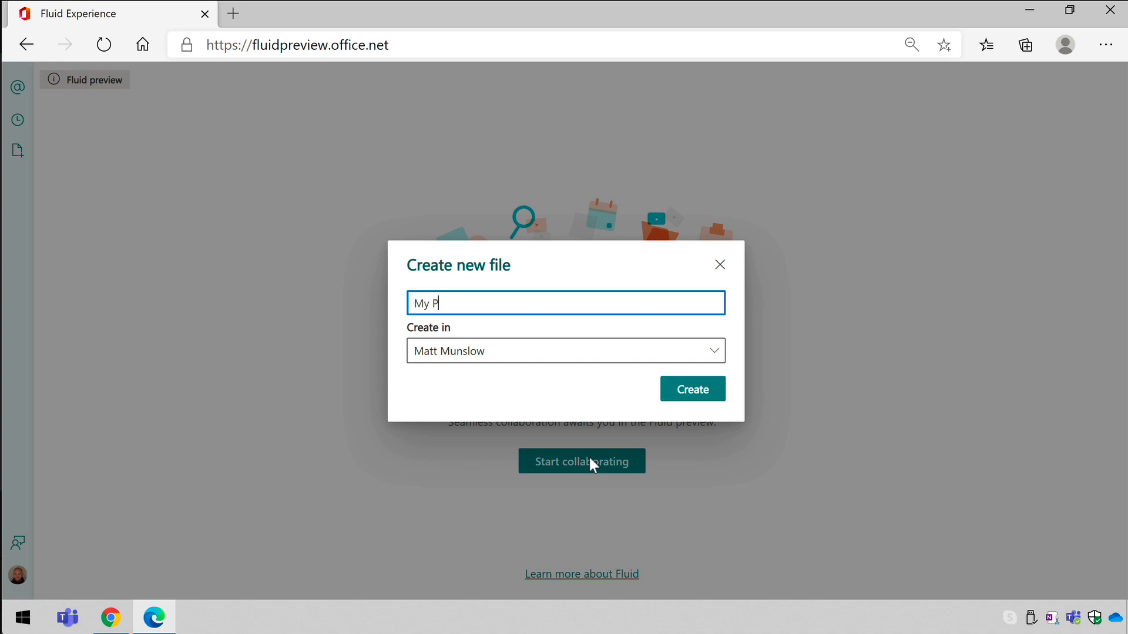
text(Project)
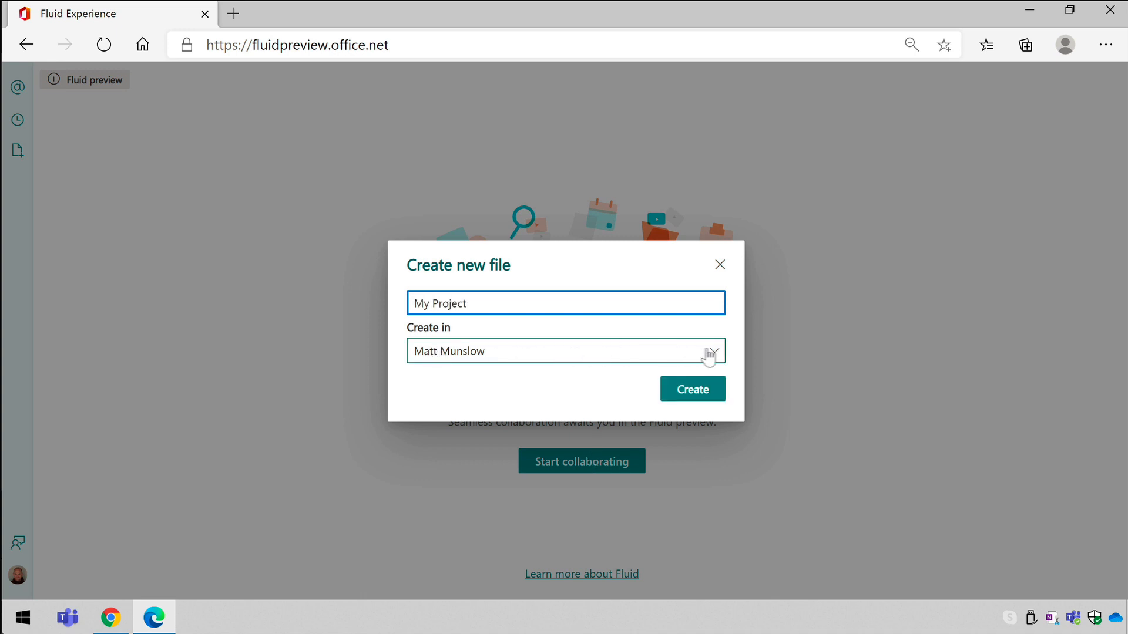
click(715, 351)
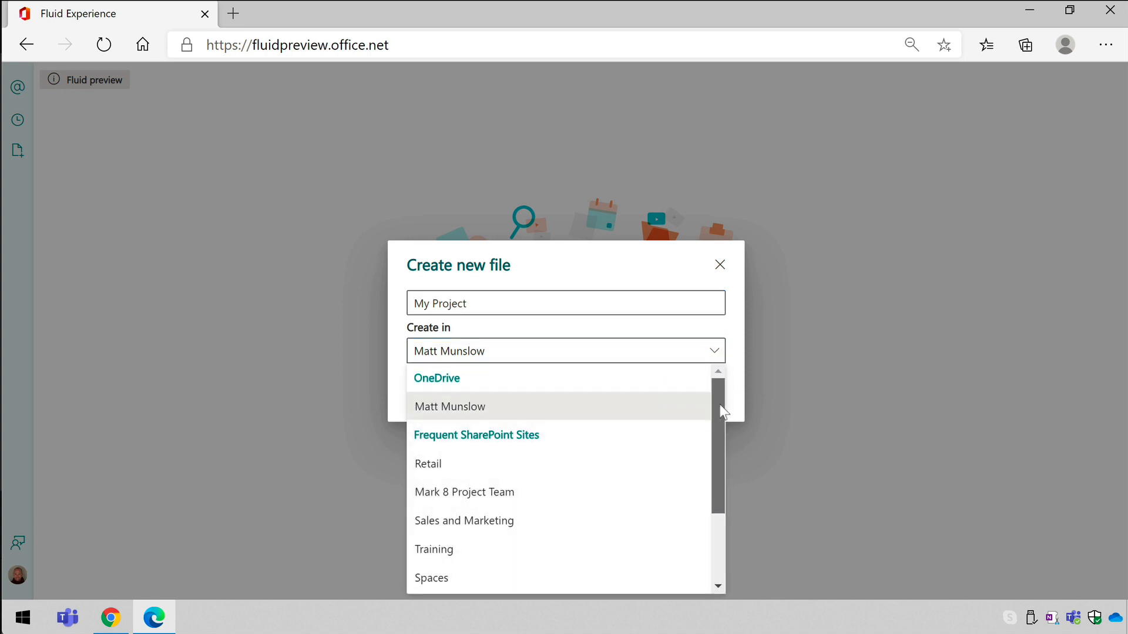
mouse_move(719, 405)
mouse_down()
mouse_move(712, 497)
mouse_move(714, 423)
mouse_up()
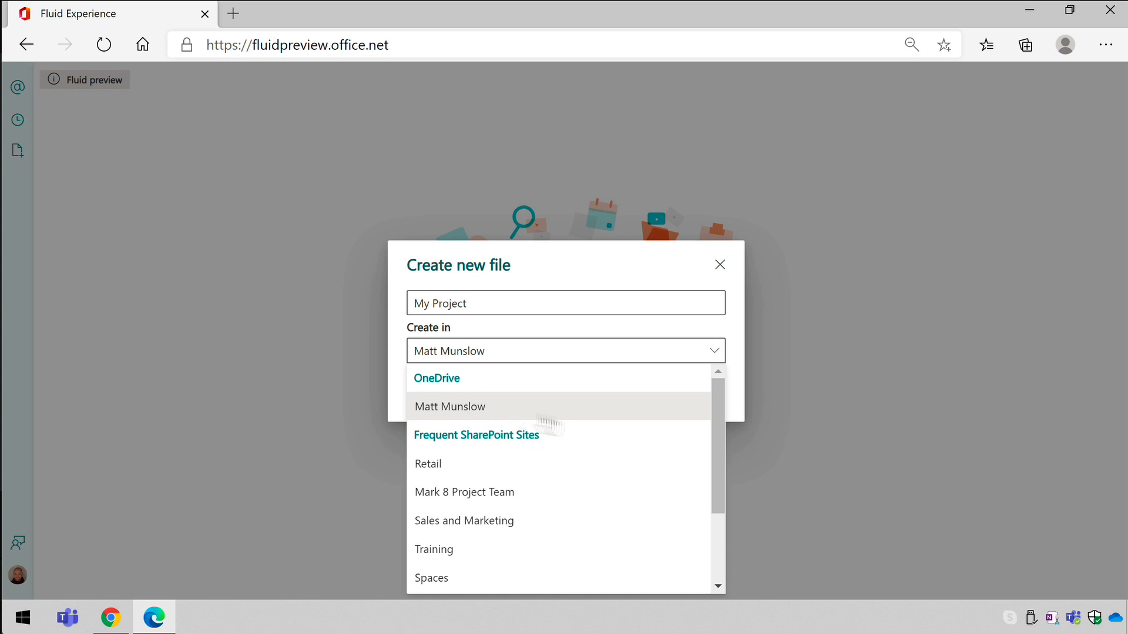
mouse_move(718, 404)
mouse_down()
mouse_move(719, 470)
mouse_move(710, 391)
mouse_up()
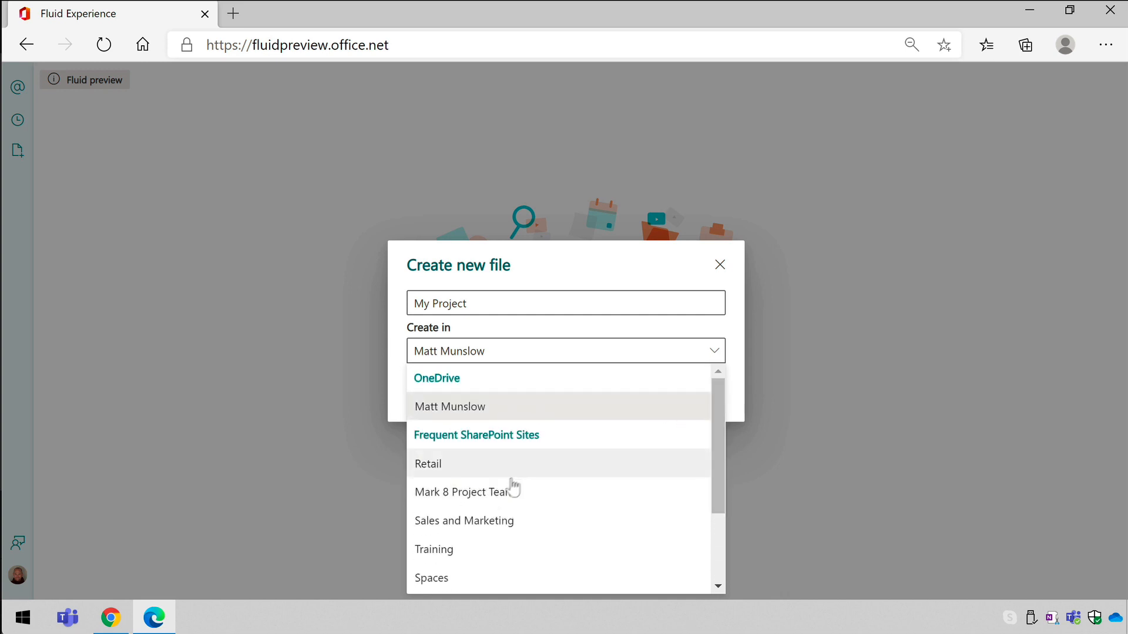
click(539, 406)
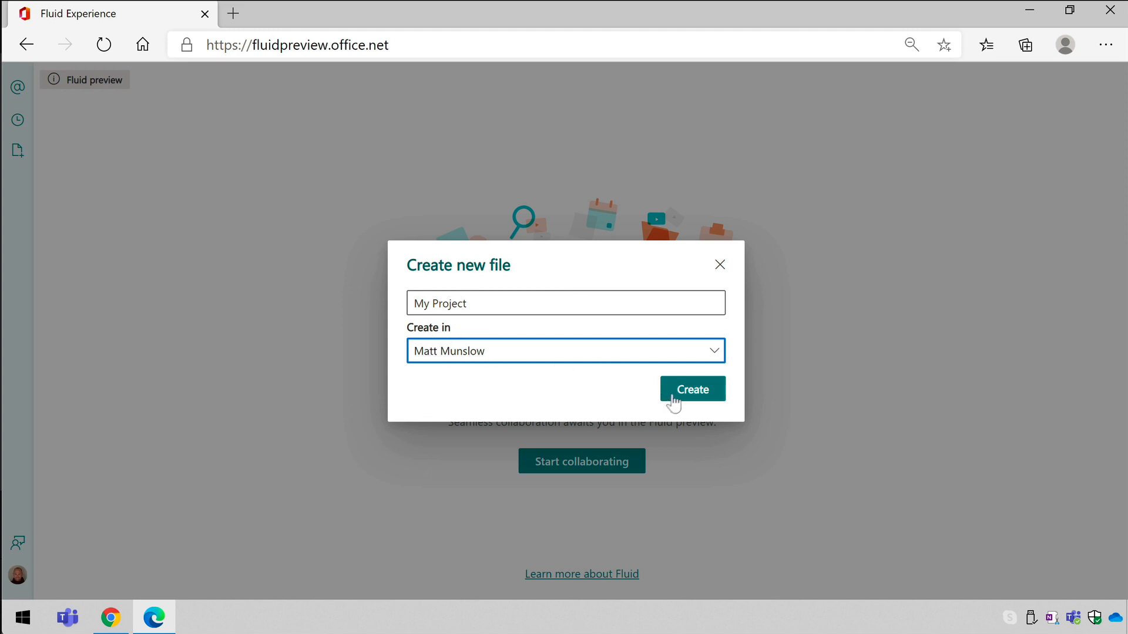
click(692, 391)
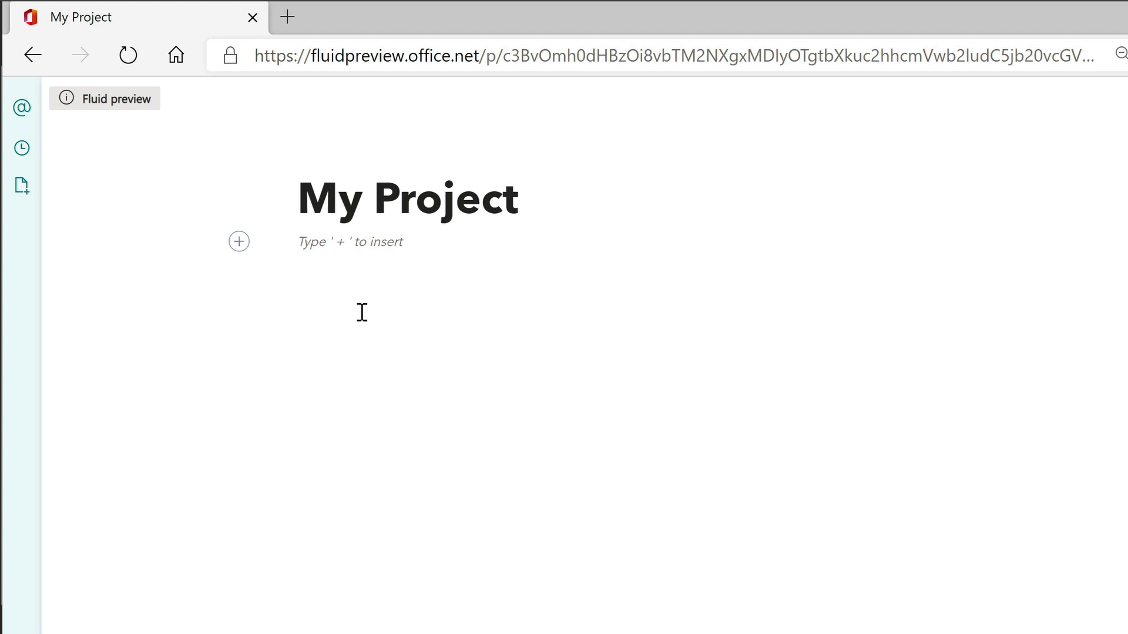
Insert an Action Items table beneath the My Project title.
click(240, 247)
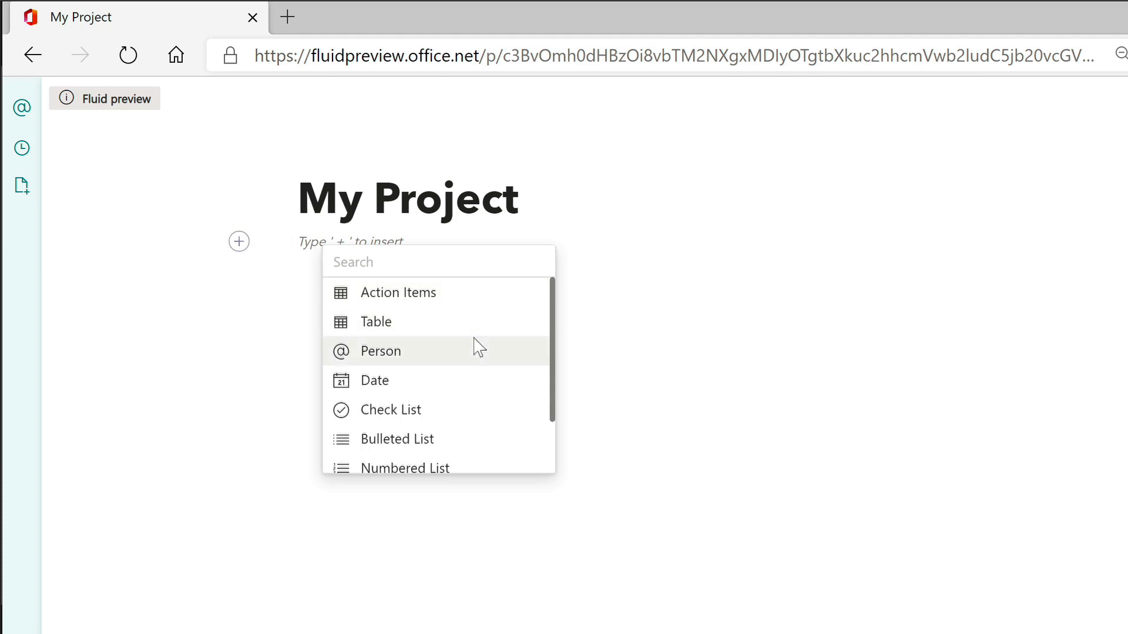
scroll(477, 348, down, 1)
scroll(475, 349, up, 1)
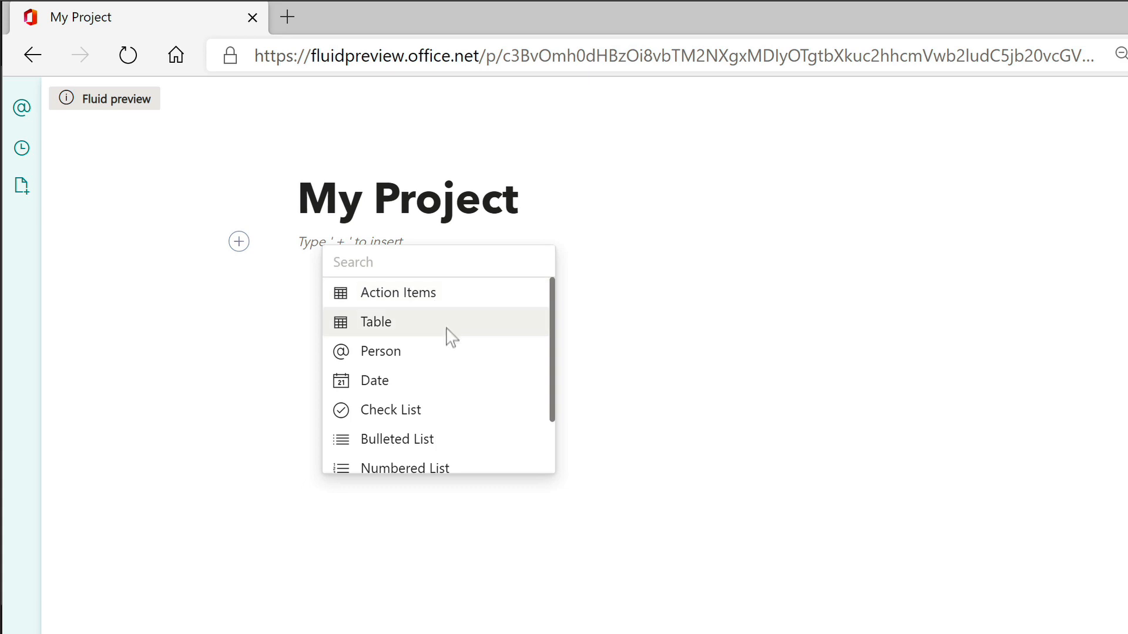
scroll(446, 344, down, 1)
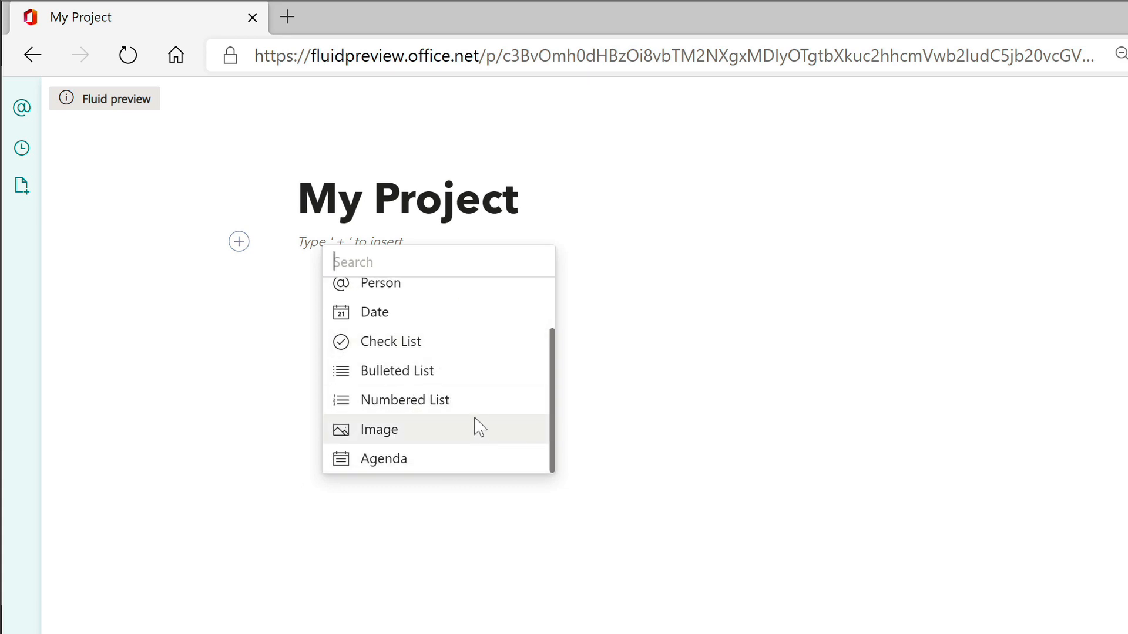
scroll(480, 427, up, 2)
click(477, 300)
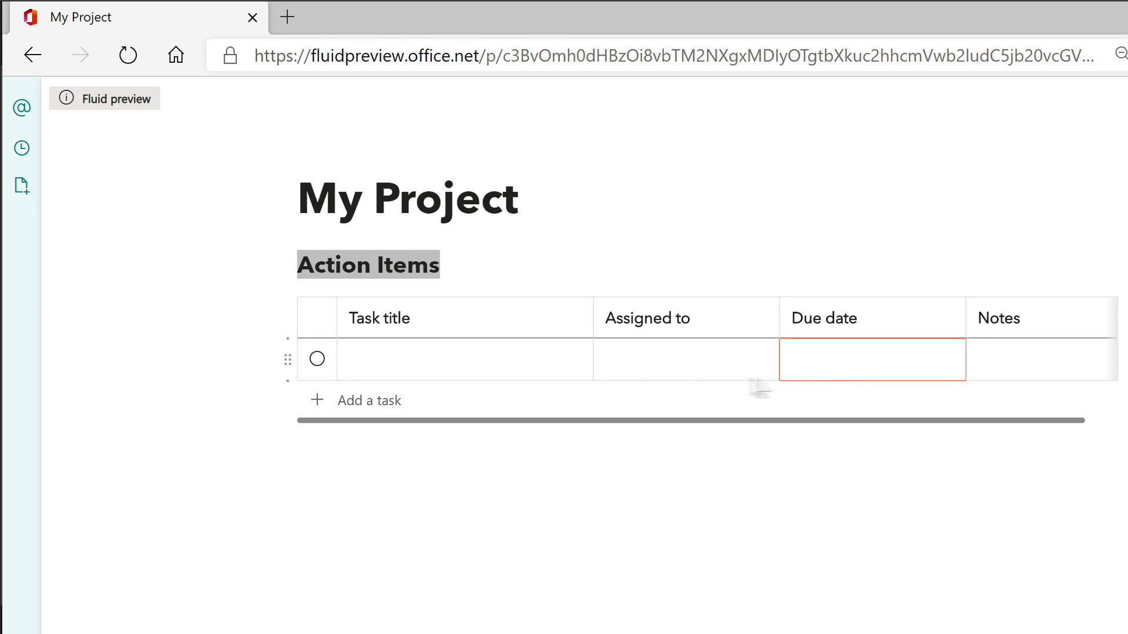
Title the first action item "do this" and assign it to the project manager with an @ mention.
click(441, 360)
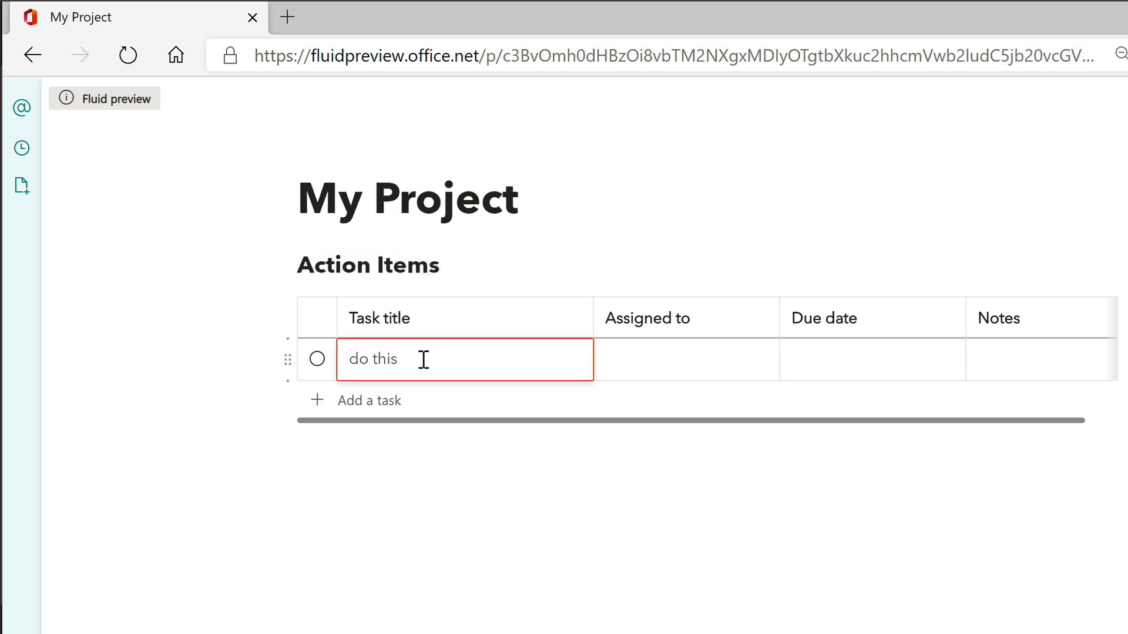
key(Tab)
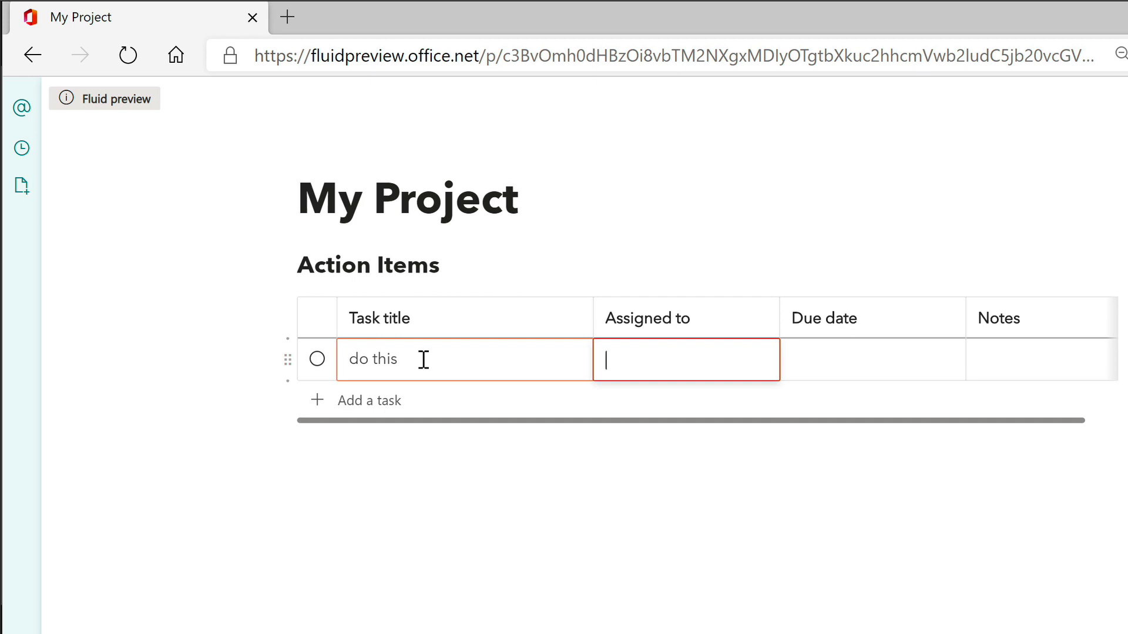
text(@)
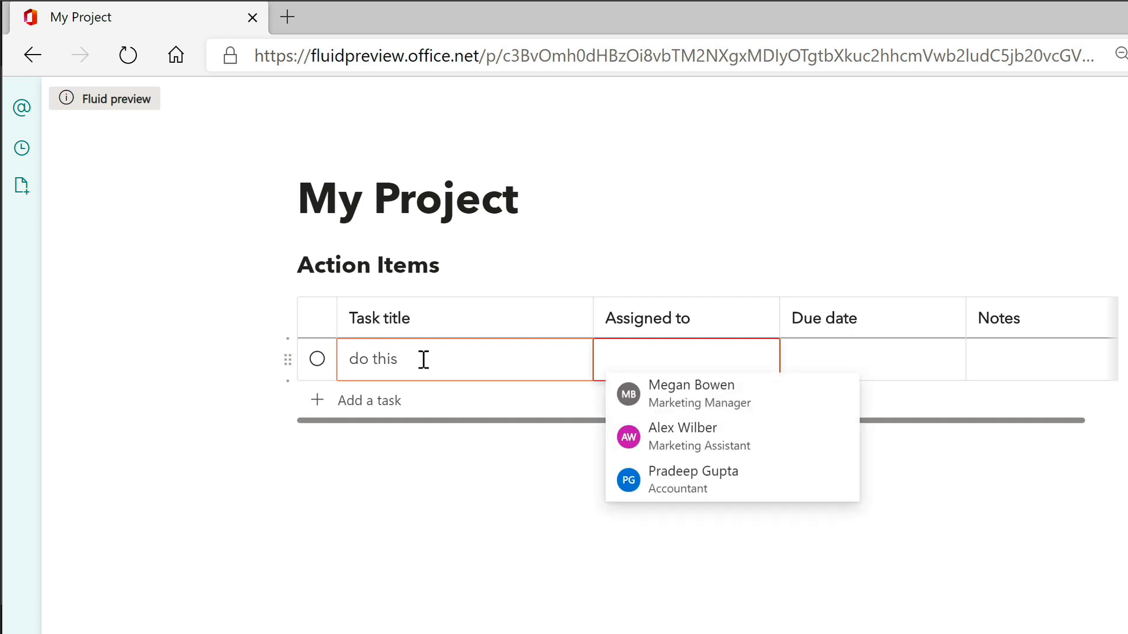
text(matt)
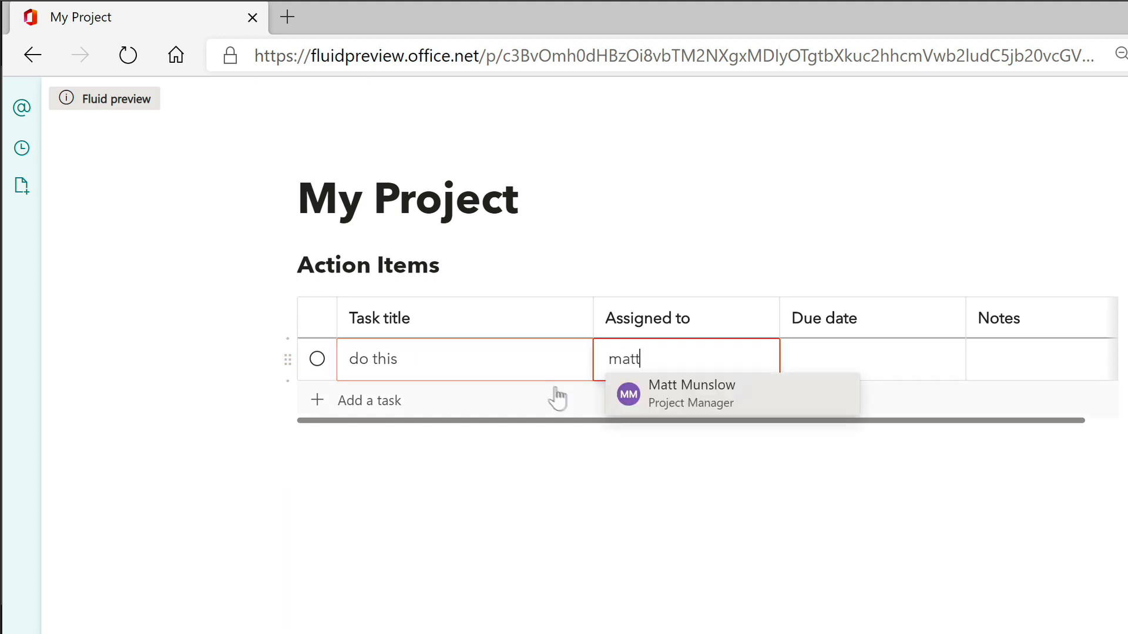
click(728, 389)
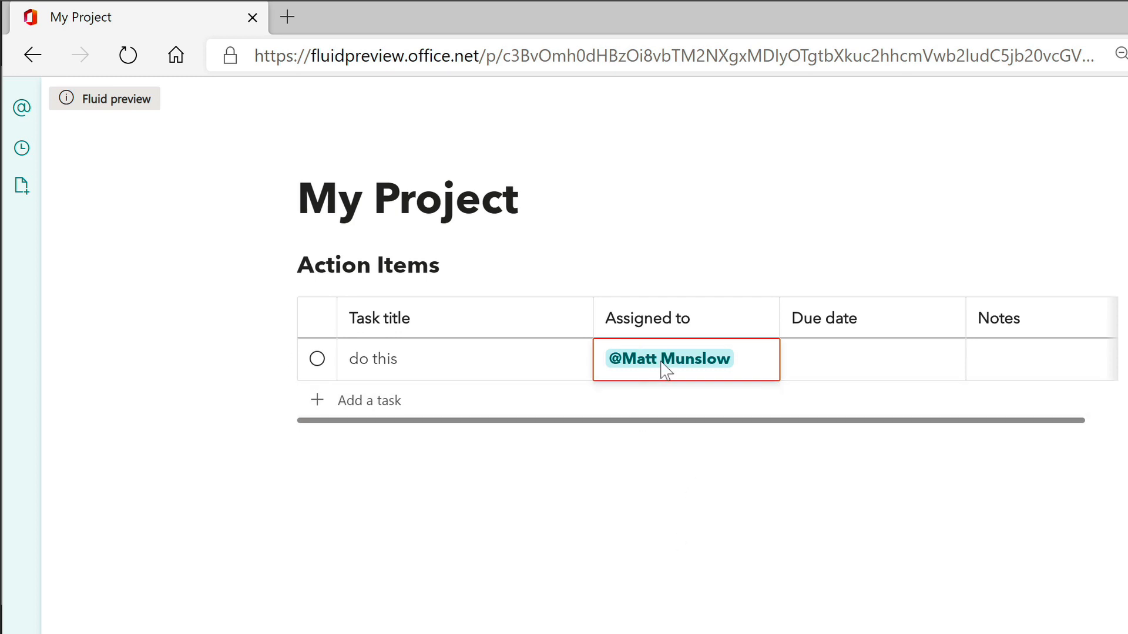
Set the due date of the "do this" task to Wed, Jul 1.
mouse_move(670, 367)
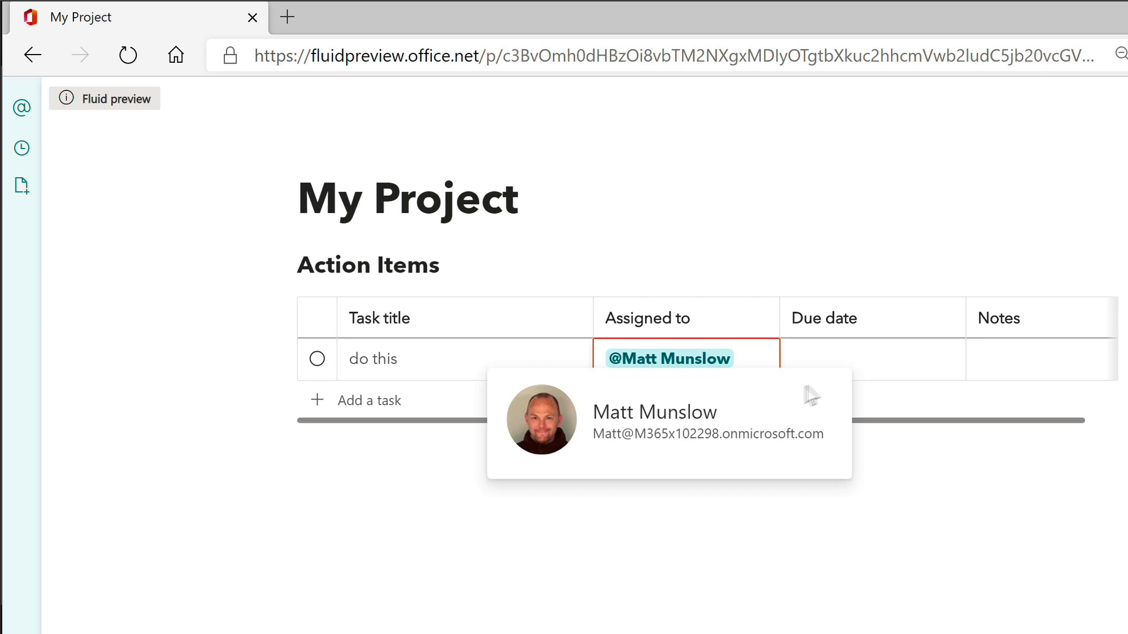
click(930, 371)
click(901, 562)
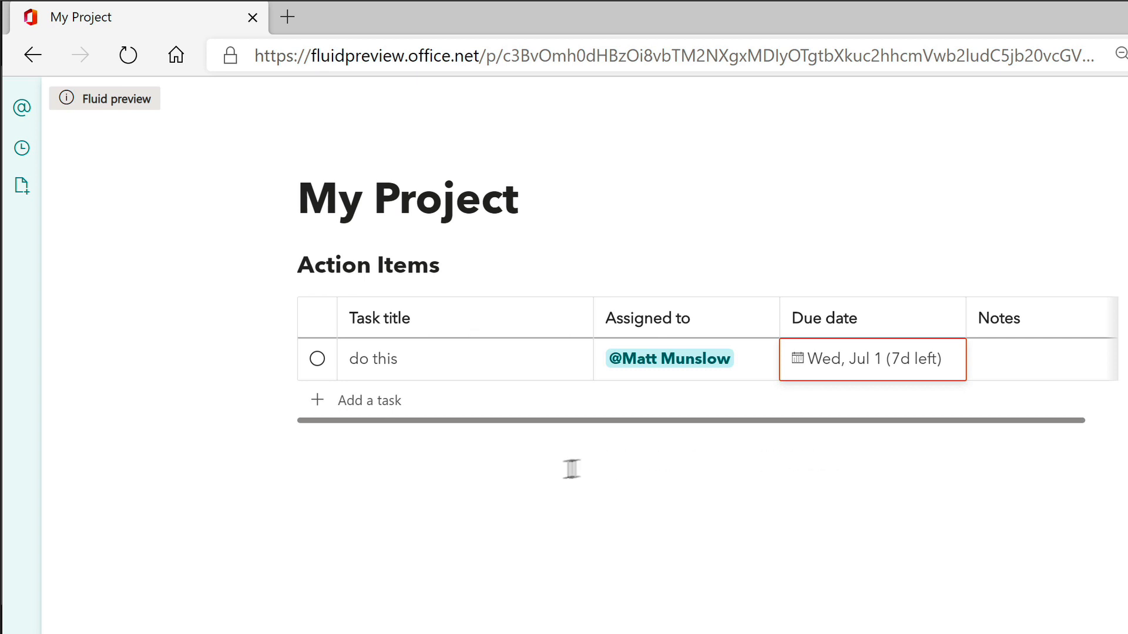
Add a second task "do that", assign it to the suggested marketing manager, and grant that person access with a notification.
click(376, 404)
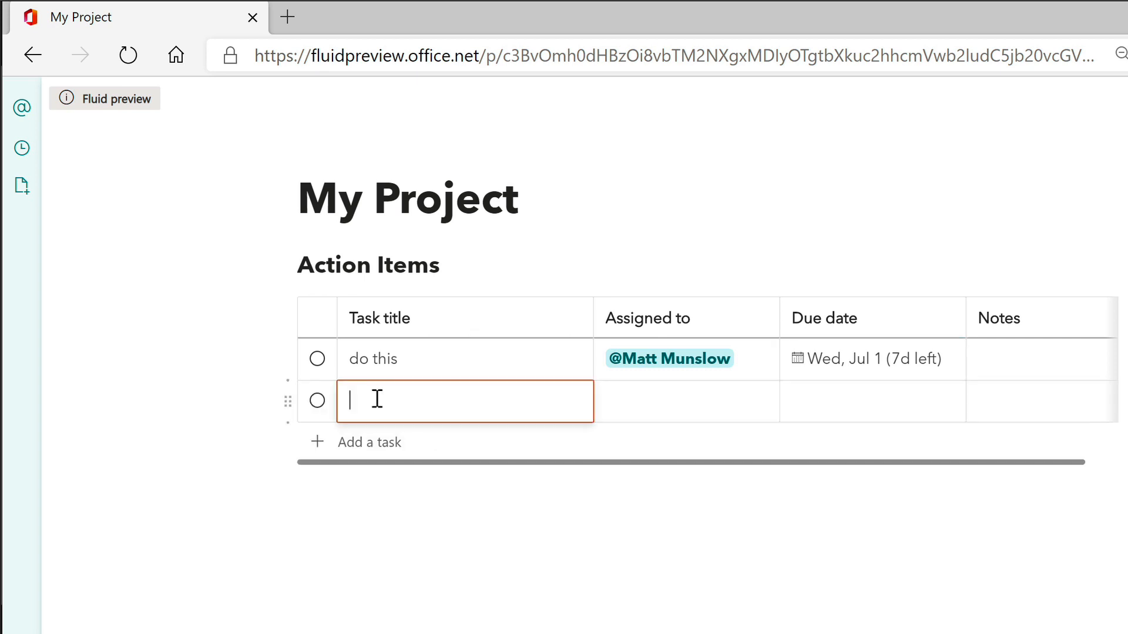
text(do that)
key(Tab)
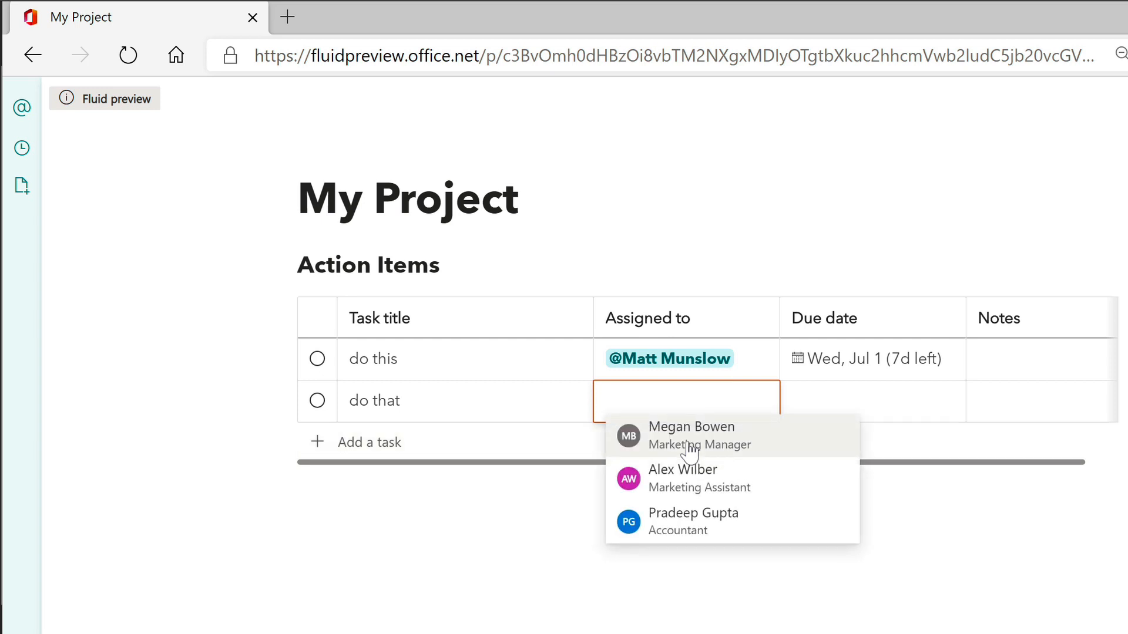
click(689, 452)
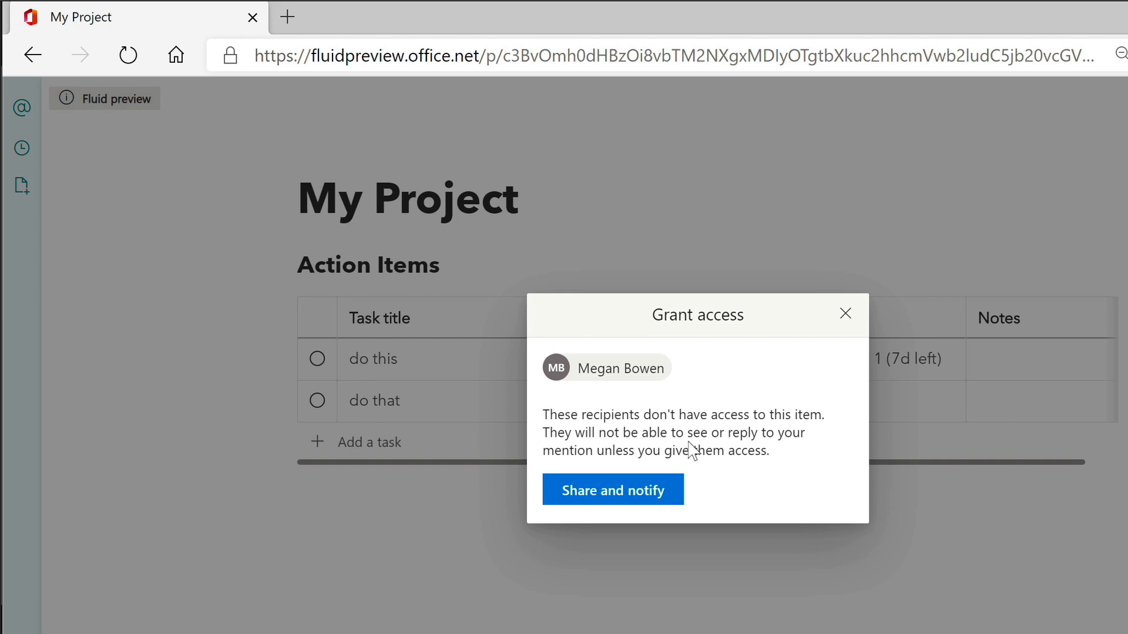
click(597, 497)
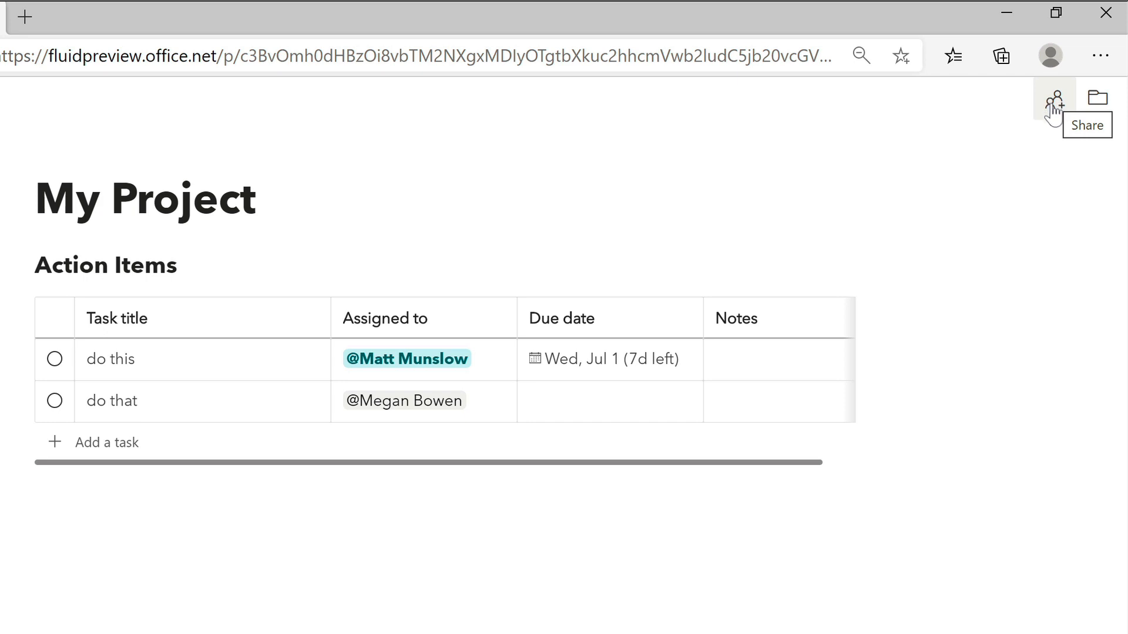
Send the My Project sharing link to the accountant and the marketing assistant.
click(1055, 110)
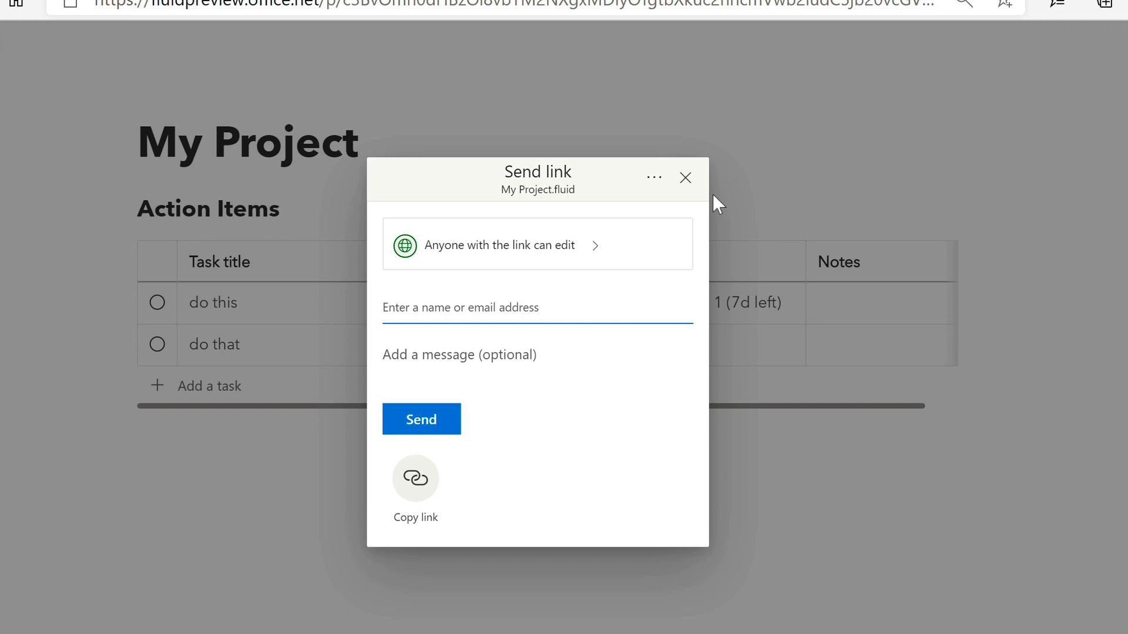
text(pra)
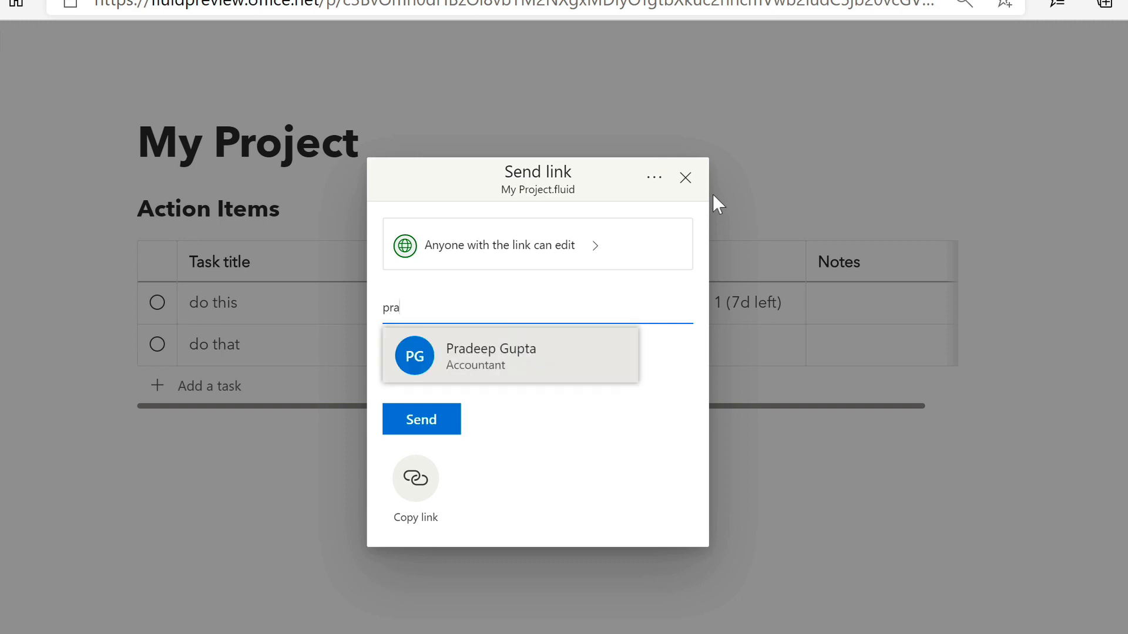
key(Return)
text(alex)
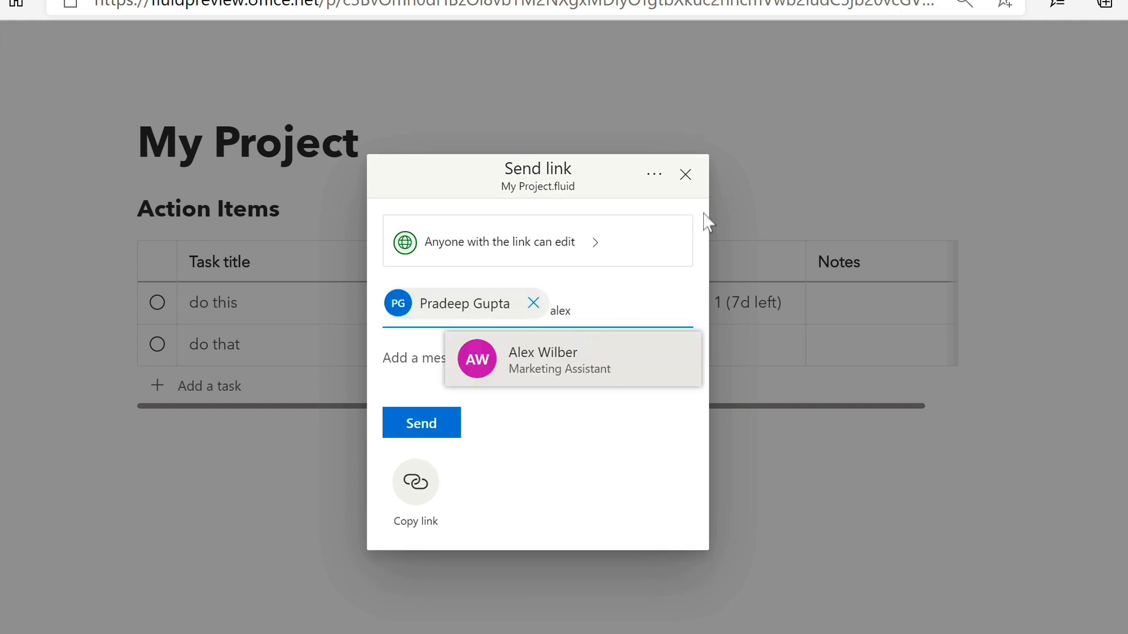
click(594, 363)
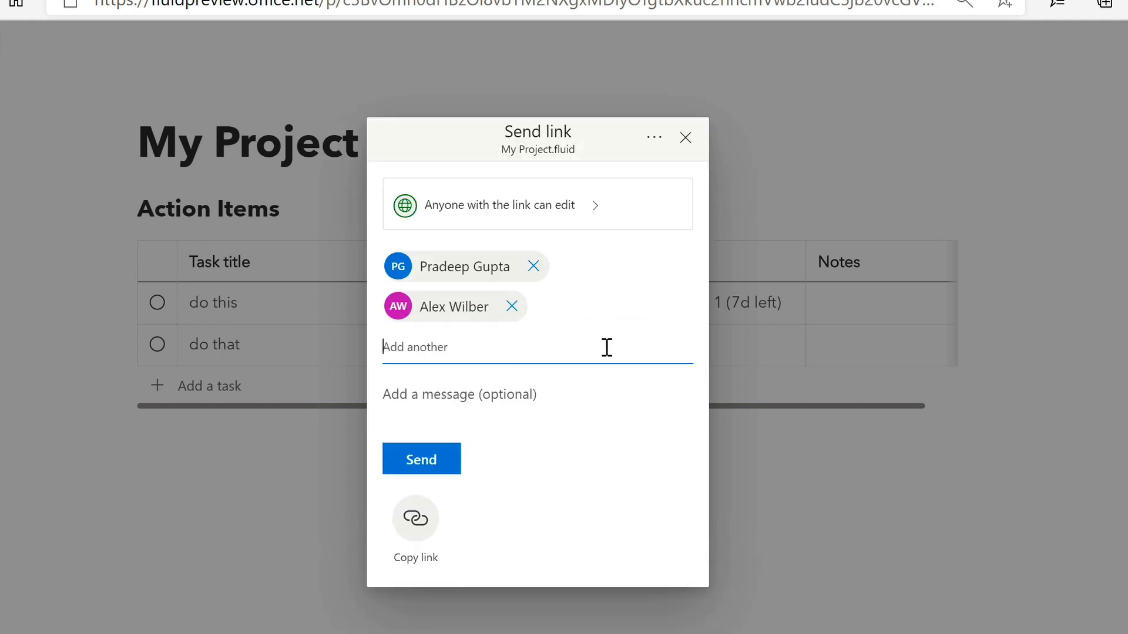
click(410, 460)
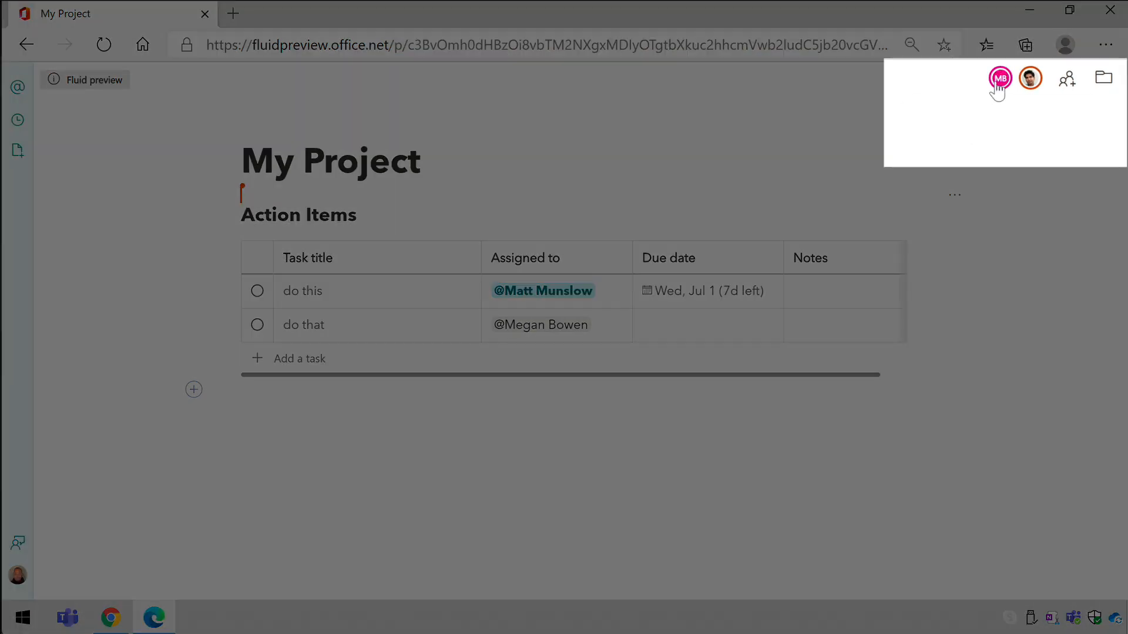
mouse_move(1000, 88)
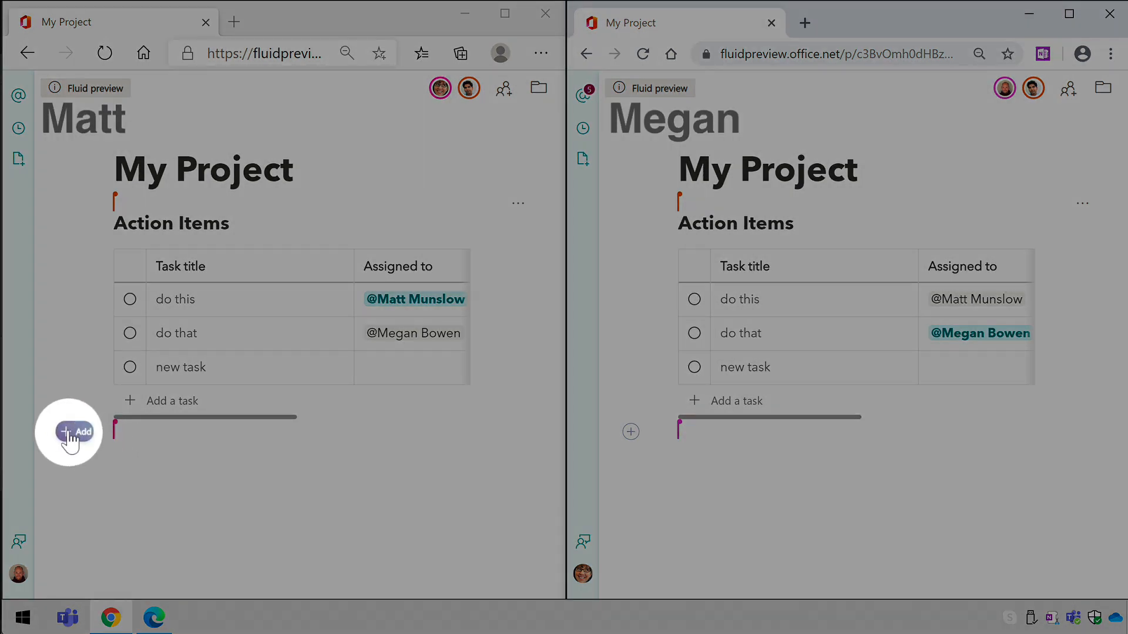
Insert a table below the Action Items and enter "new item" in the first cell under its header row.
click(69, 435)
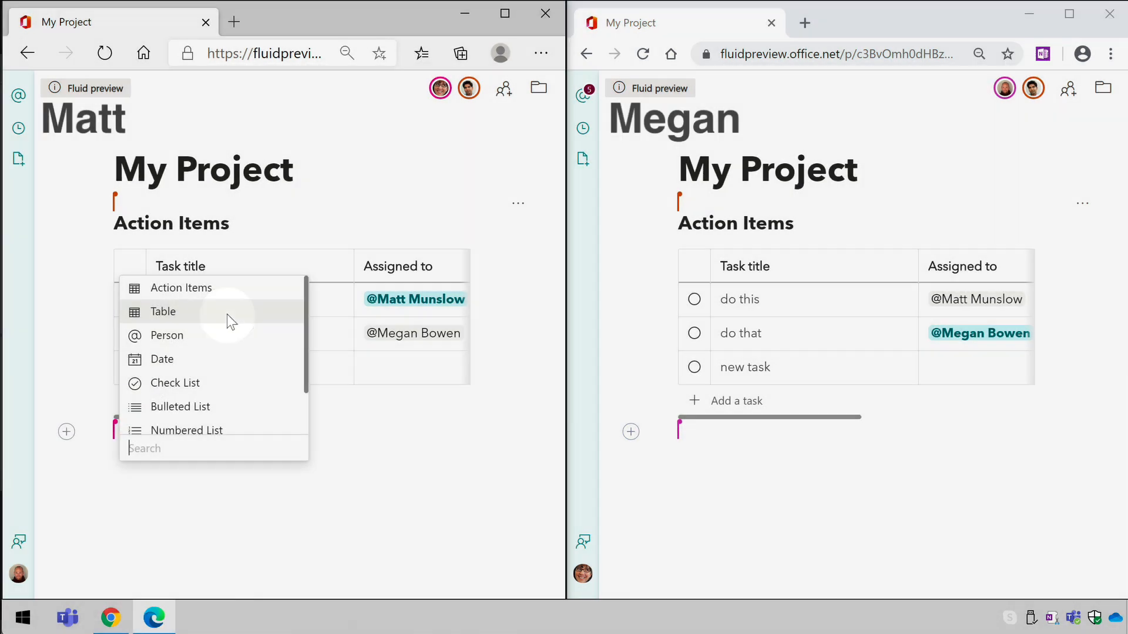
click(227, 317)
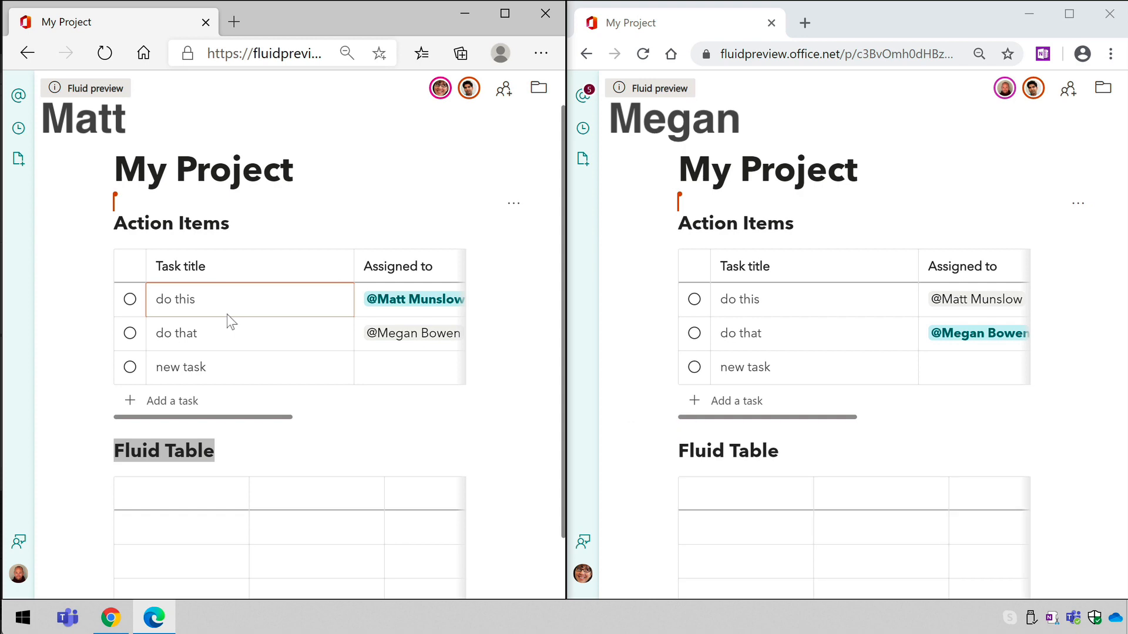
click(183, 528)
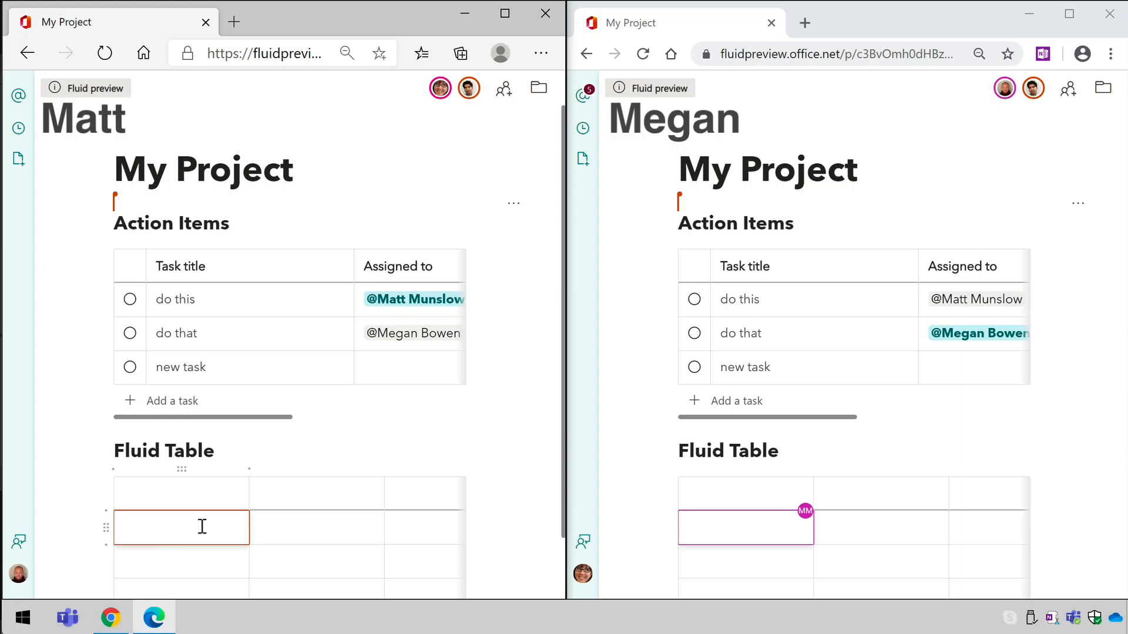
text(new item)
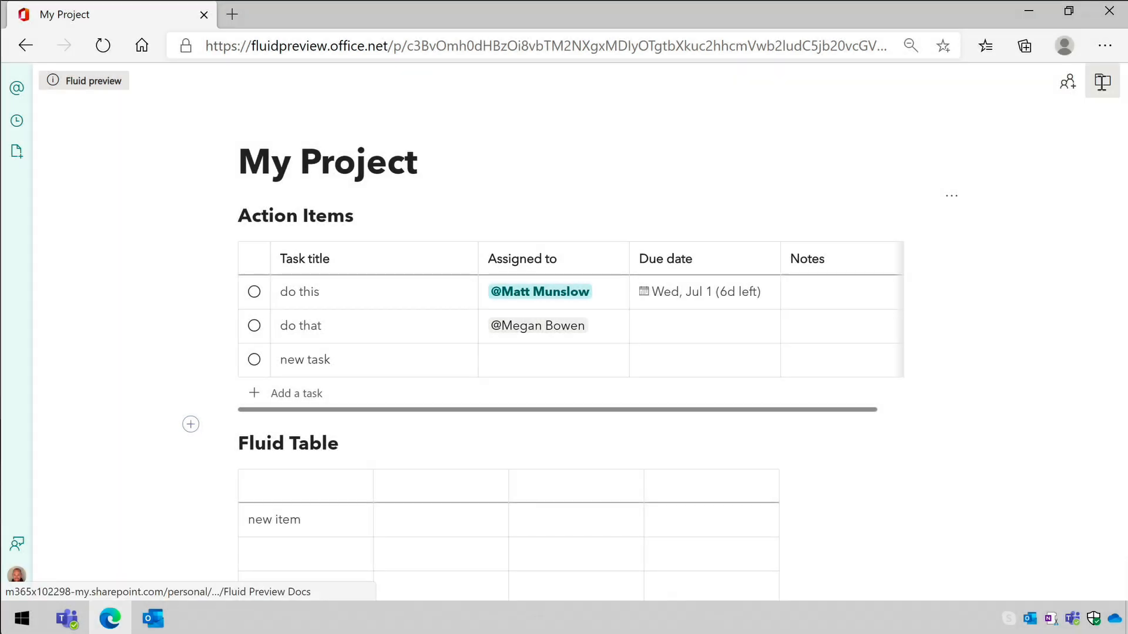
Open the OneDrive folder where the My Project file is stored.
click(1096, 83)
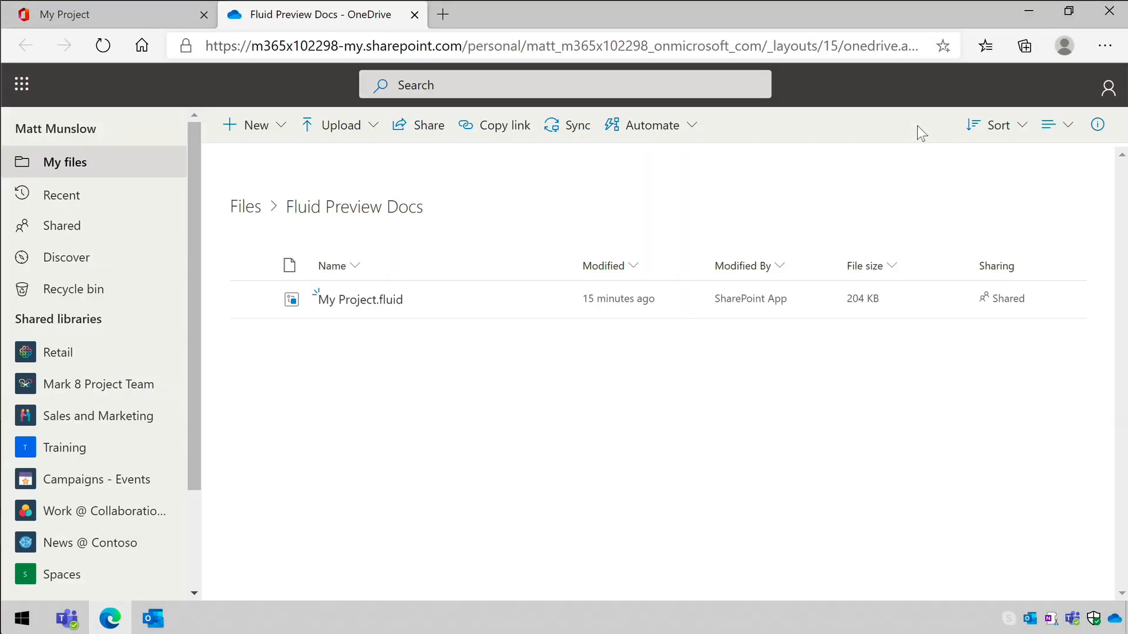